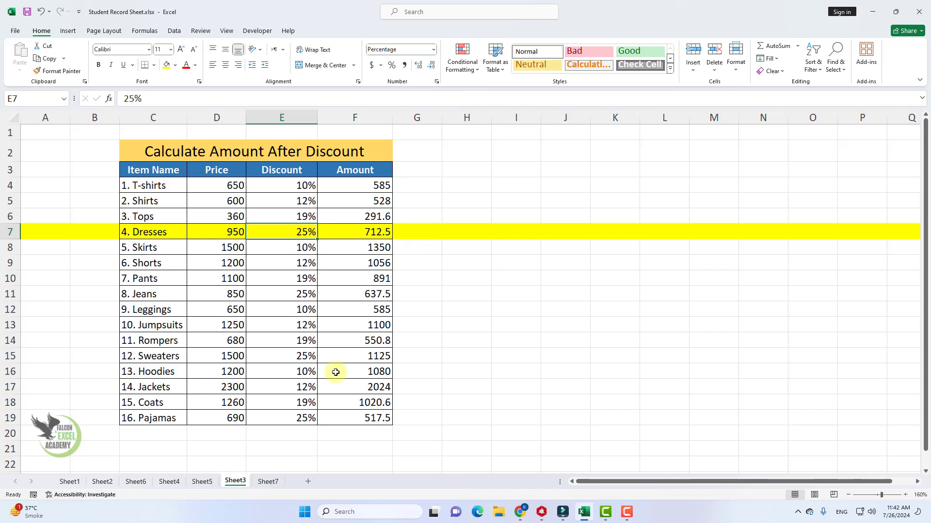
Step: Select cells in different rows of the discount table on Sheet3 to check how the active row is highlighted
left_click(302, 372)
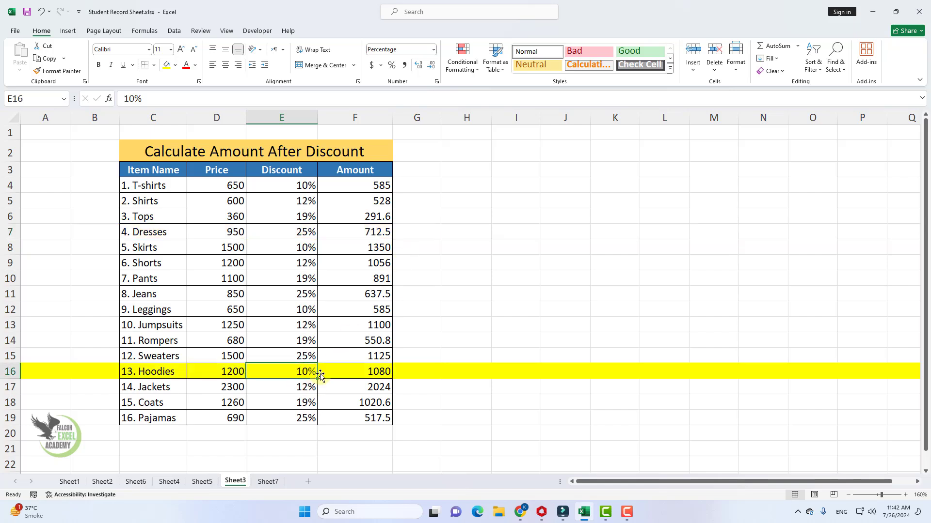
left_click(533, 200)
left_click(352, 374)
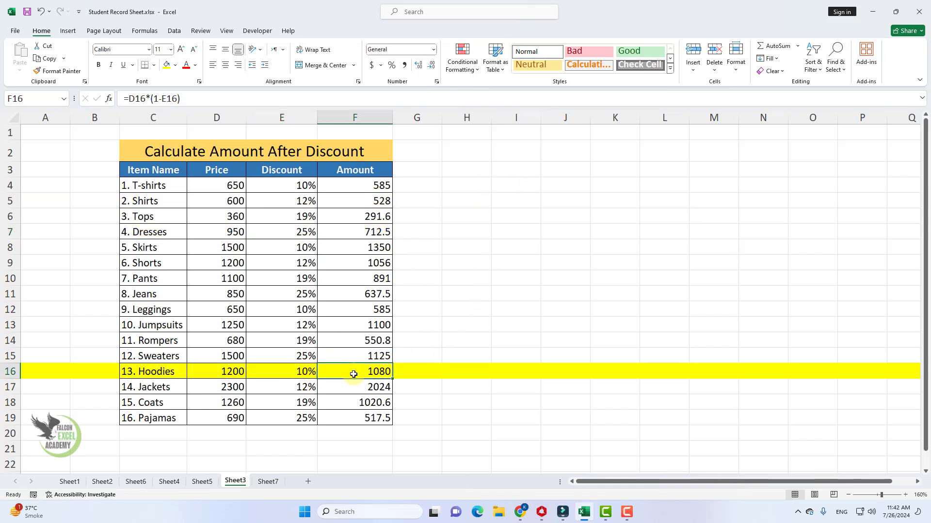
left_click(194, 308)
left_click(155, 231)
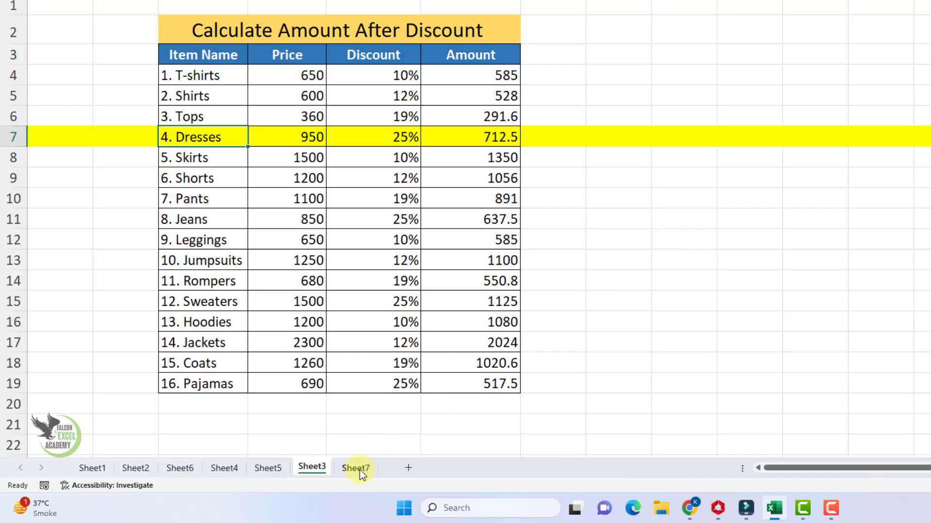
Step: Open Sheet7 and select all of its cells, starting from cell A5
left_click(358, 468)
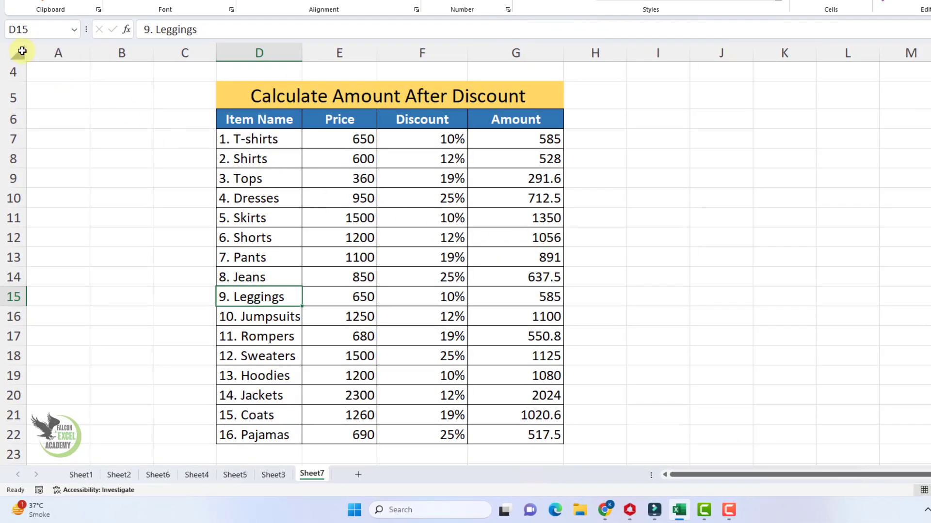
left_click(16, 50)
left_click(46, 73)
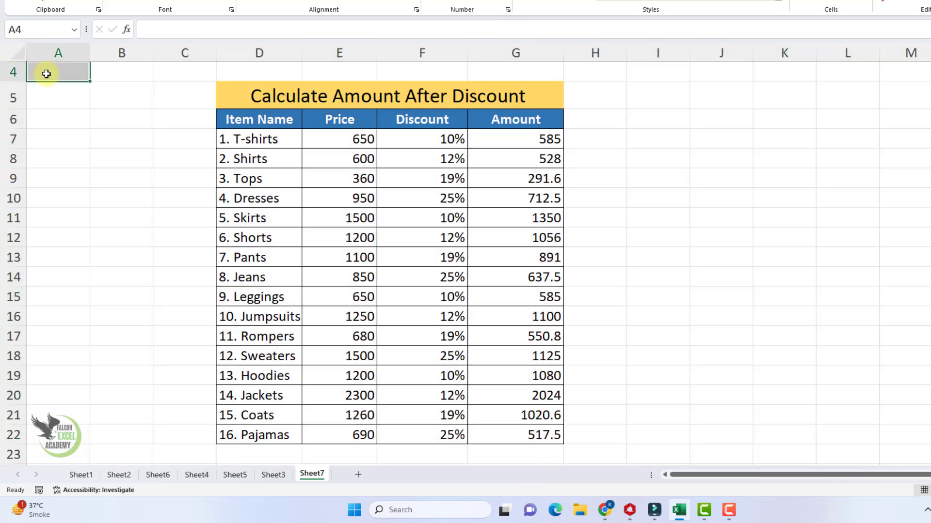
left_click(56, 100)
key("ctrl+a")
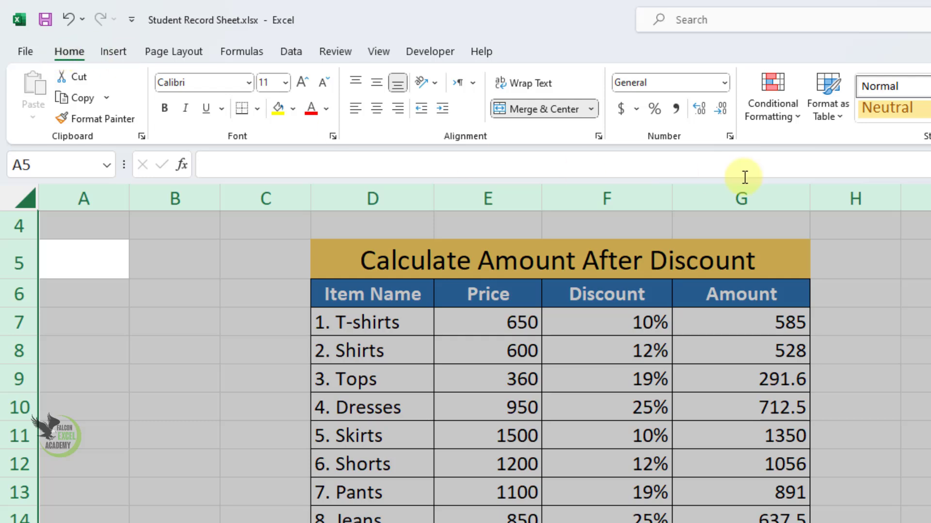
Step: Create a new conditional formatting rule of the type "Use a formula to determine which cells to format"
left_click(799, 126)
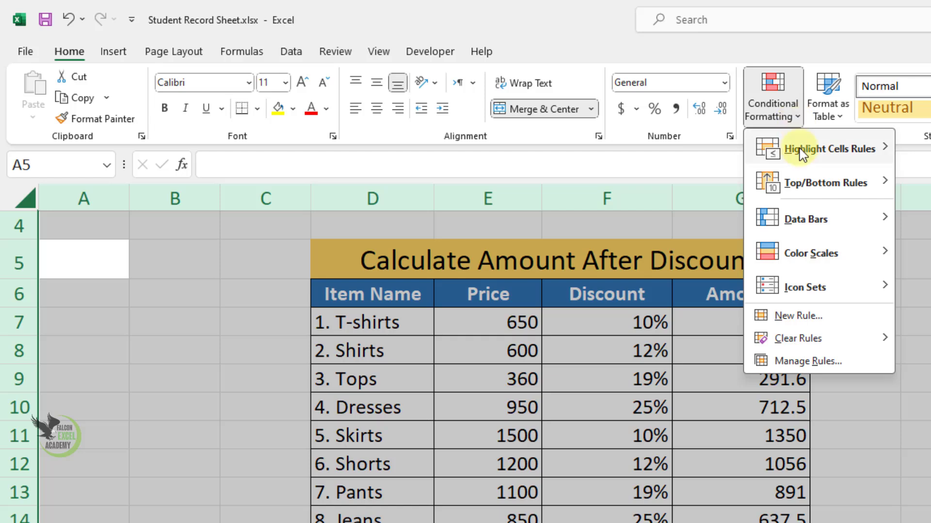
left_click(799, 317)
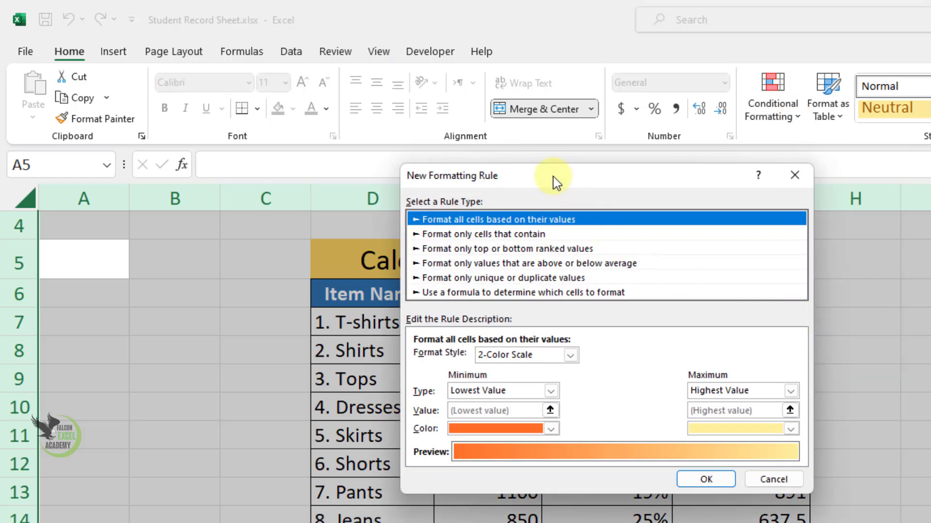
left_click_drag(554, 180, 751, 202)
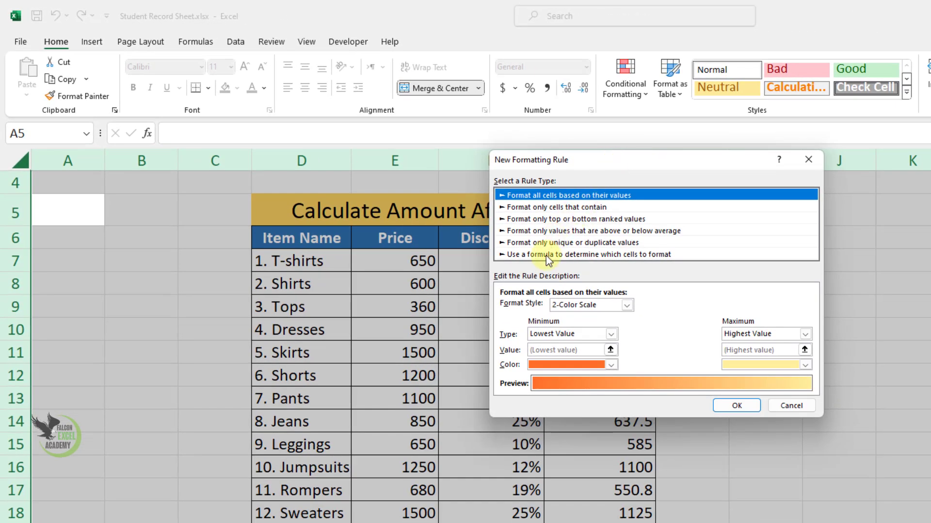
left_click(546, 255)
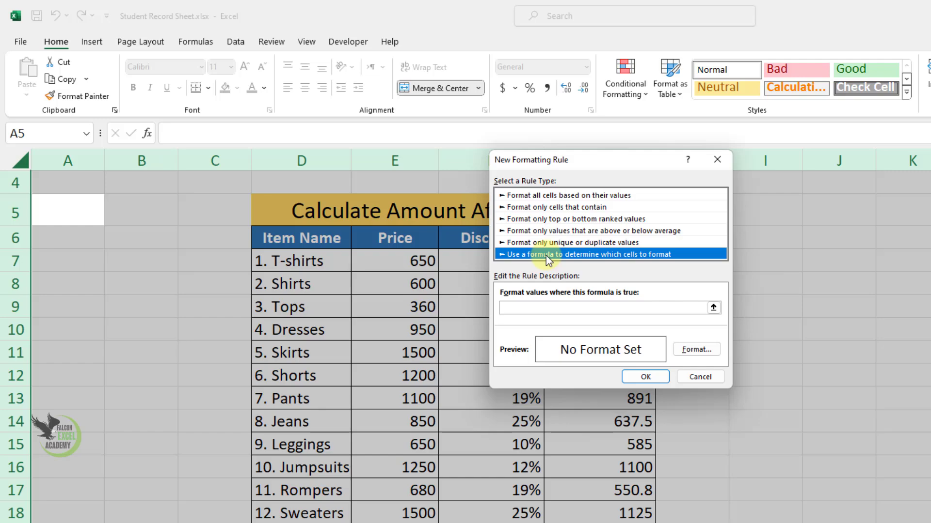
Step: Enter =row()=cell("row") as the formula of the new formatting rule
left_click(536, 307)
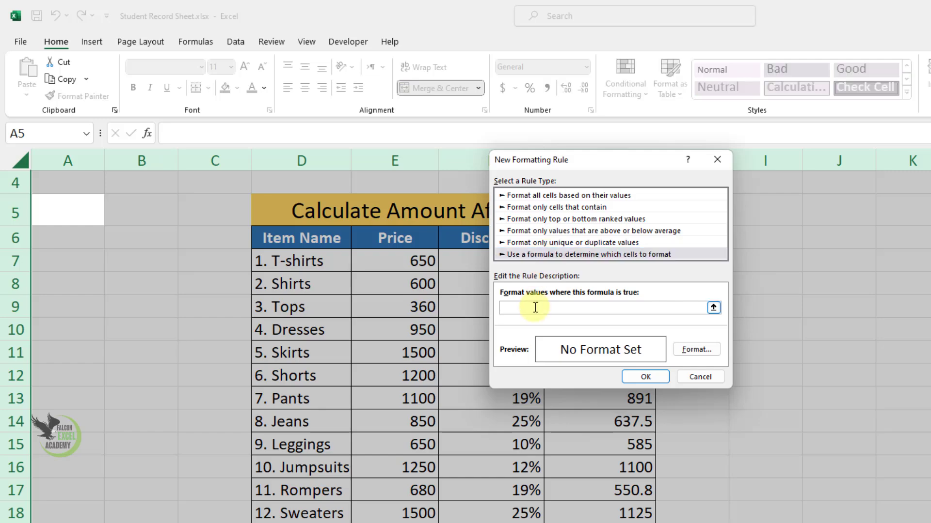
type("=row")
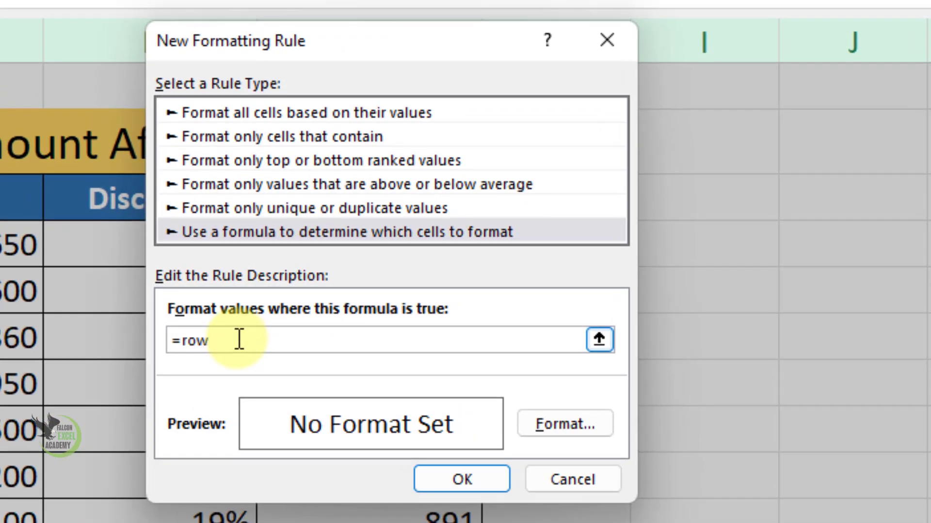
type("()=cell(")
key("BackSpace")
type("\"")
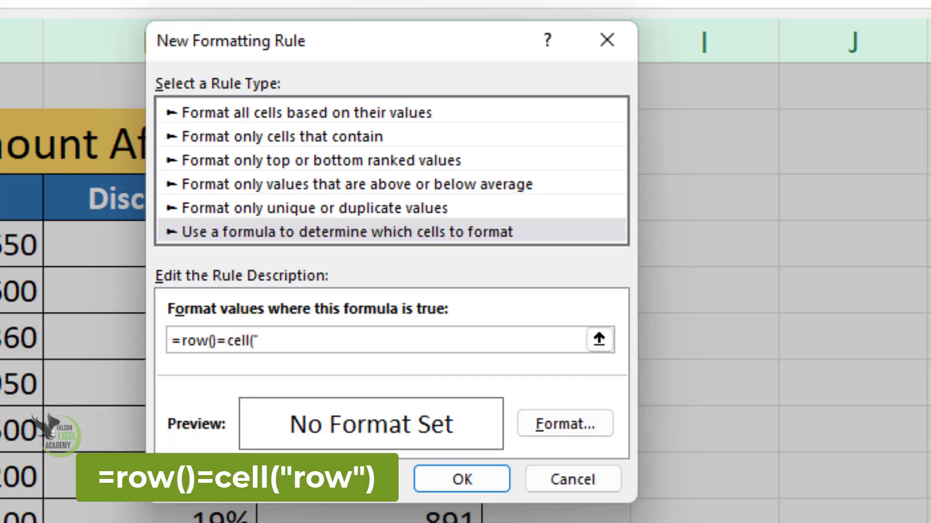
type("row")
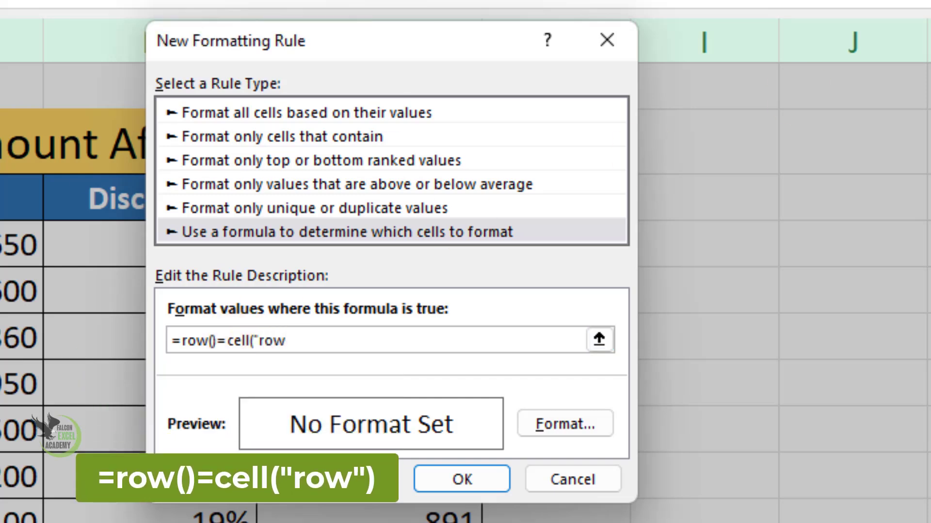
type("\"")
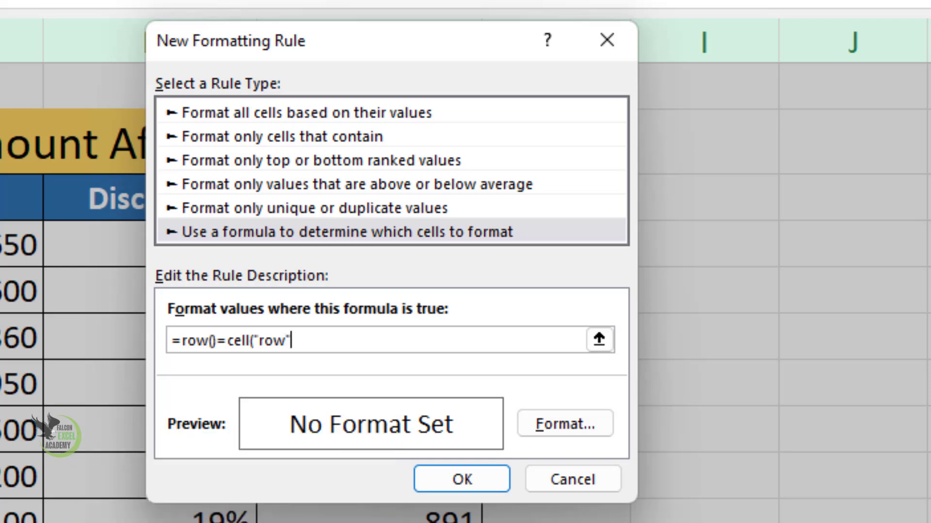
type(")")
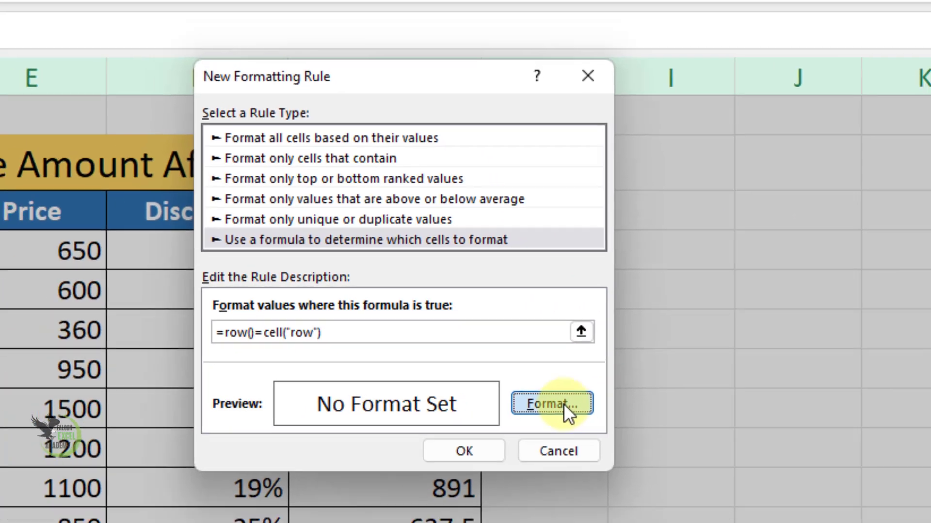
Step: Give the rule a yellow fill with a bold red font and apply it to the sheet
left_click(577, 425)
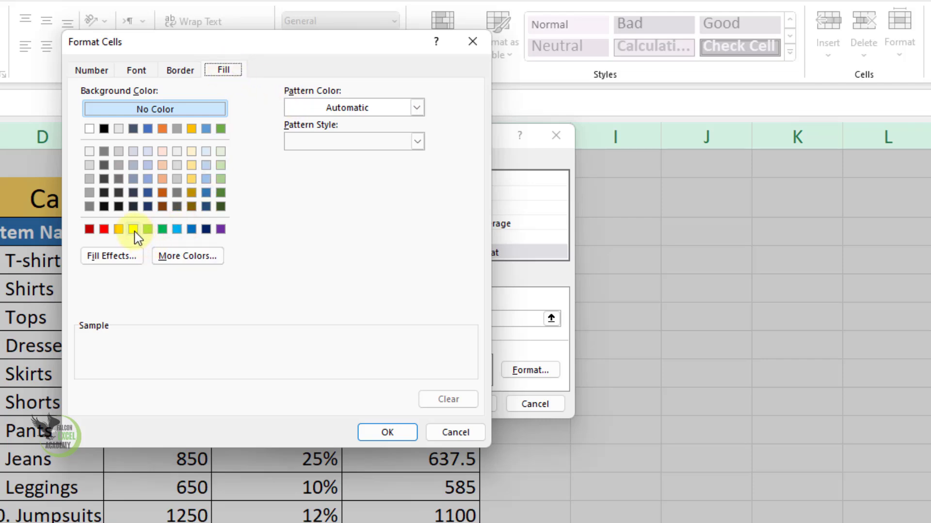
left_click(133, 230)
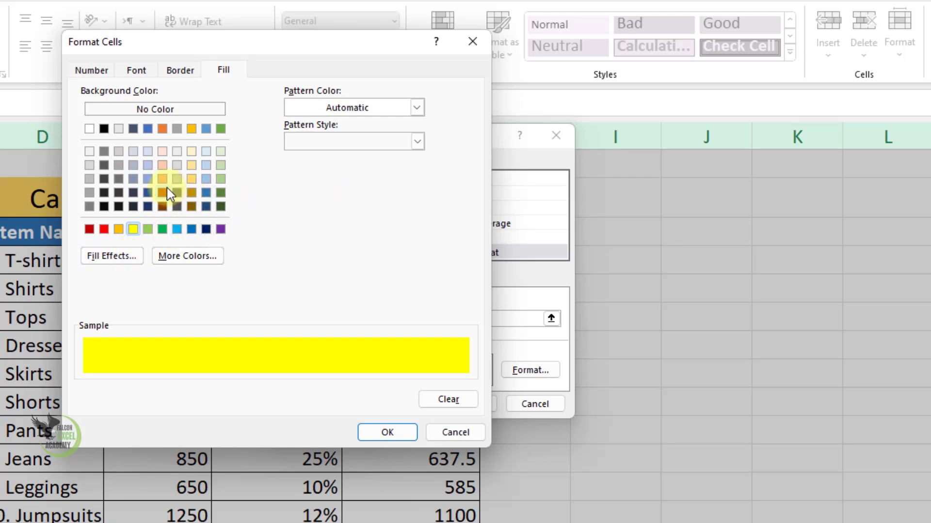
left_click(137, 71)
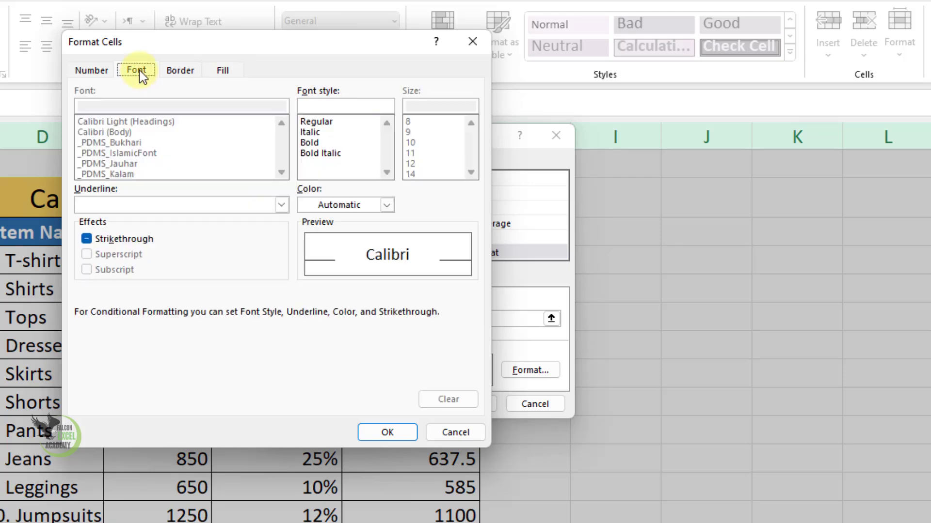
left_click(327, 144)
left_click(357, 208)
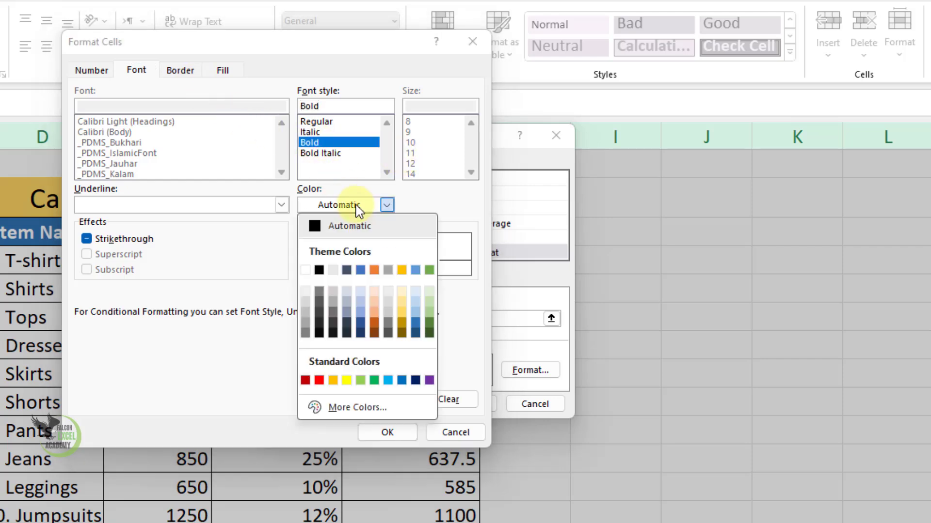
left_click(319, 380)
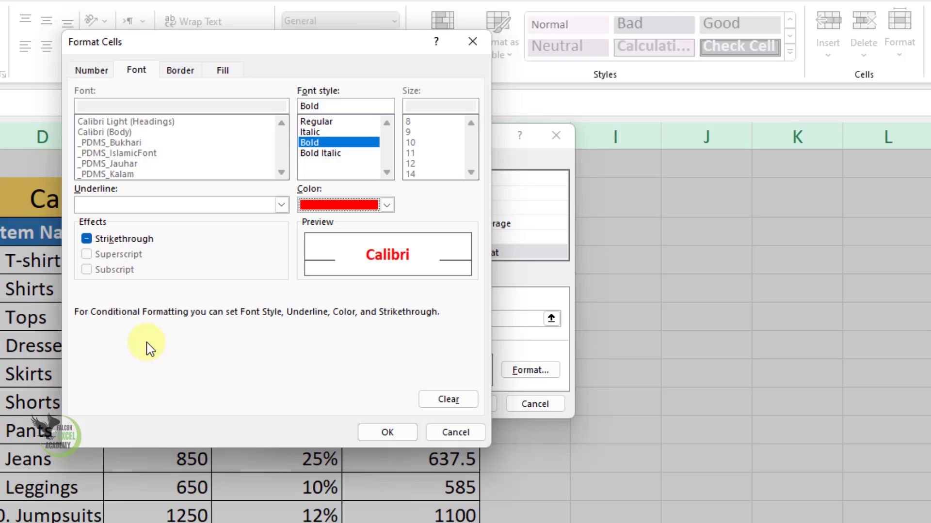
left_click(387, 432)
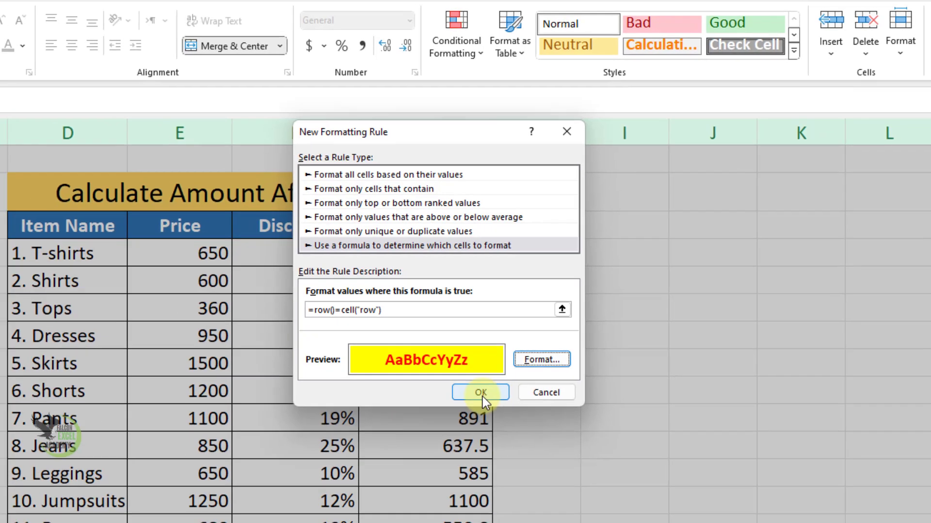
left_click(458, 410)
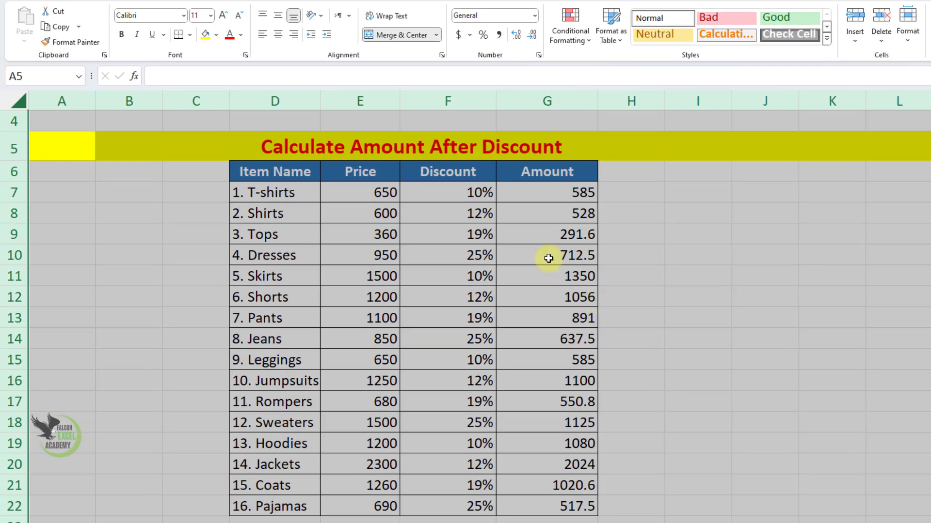
Step: Select cells in various rows of the Sheet7 table to test whether the highlight follows the selection
left_click(155, 150)
left_click(66, 149)
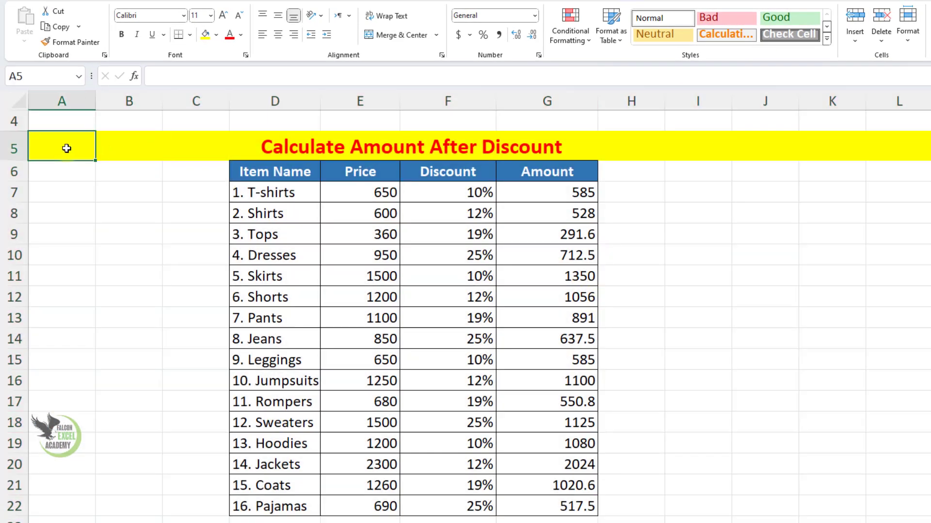
left_click(276, 294)
left_click(478, 320)
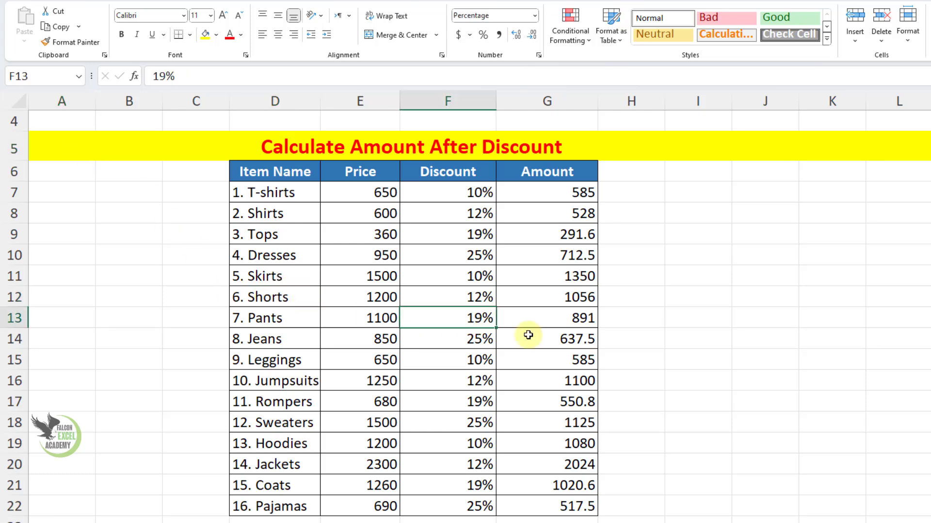
left_click(556, 343)
left_click(451, 401)
left_click(310, 423)
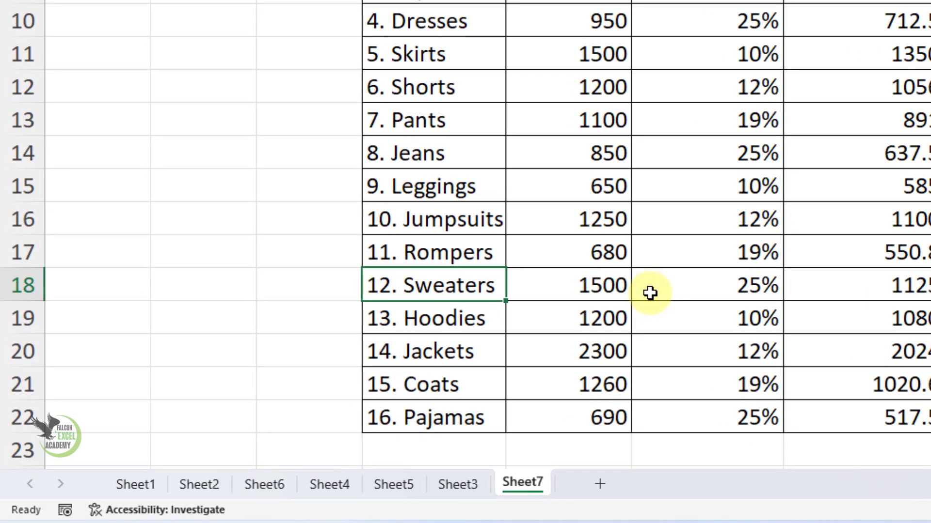
Step: Open the Sheet7 code module and insert a Worksheet SelectionChange event procedure
right_click(535, 493)
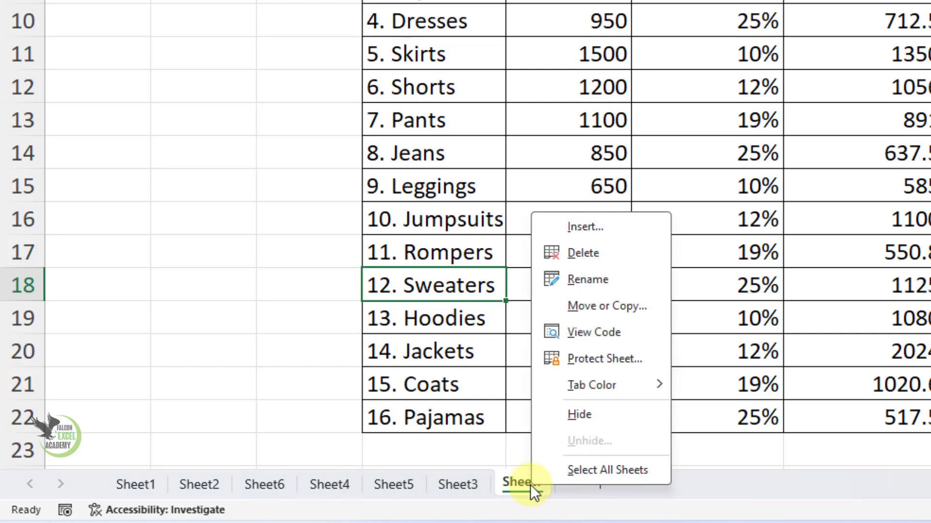
left_click(615, 333)
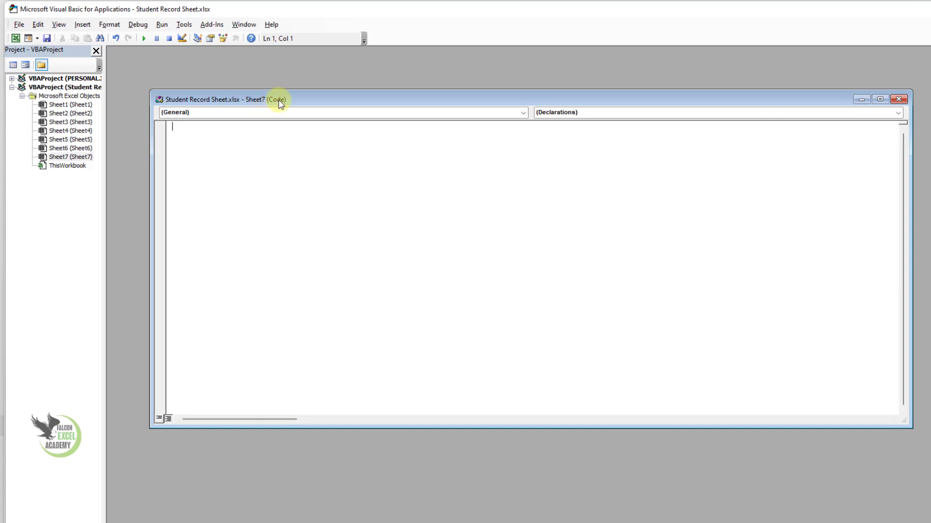
left_click(523, 112)
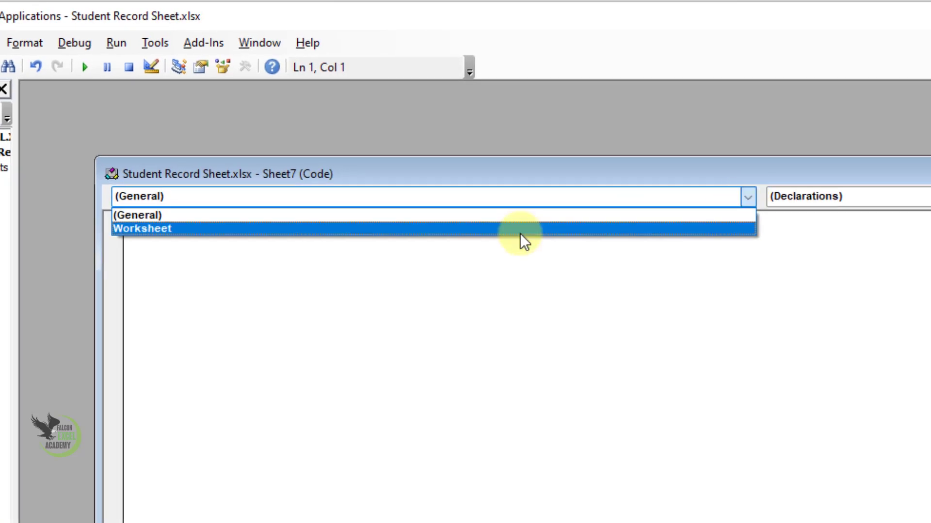
left_click(186, 231)
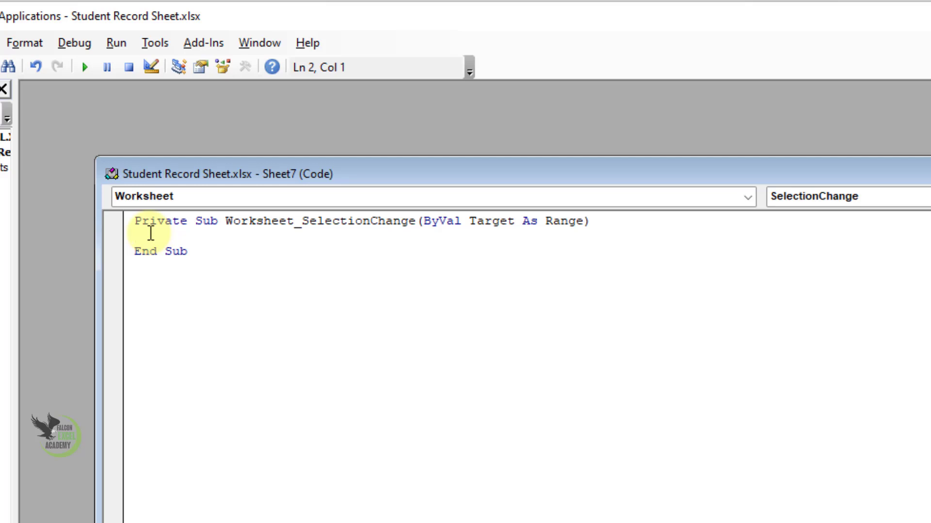
Step: Add the line target.Calculate to the SelectionChange procedure and close the code editor to return to Excel
type("target.")
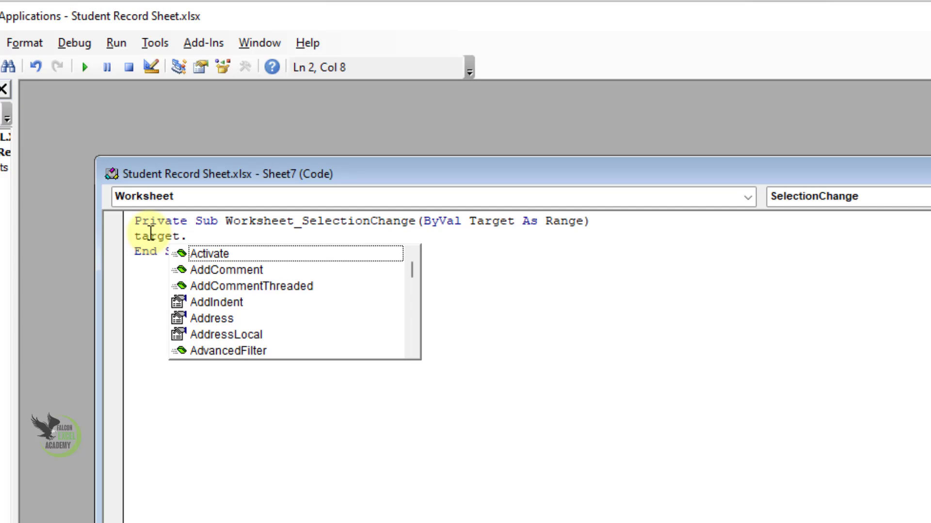
type("cal")
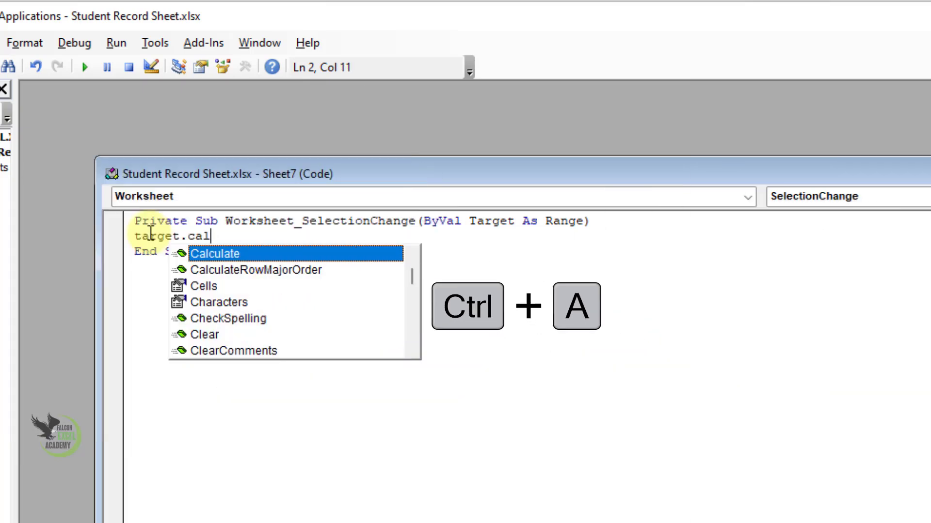
key("Tab")
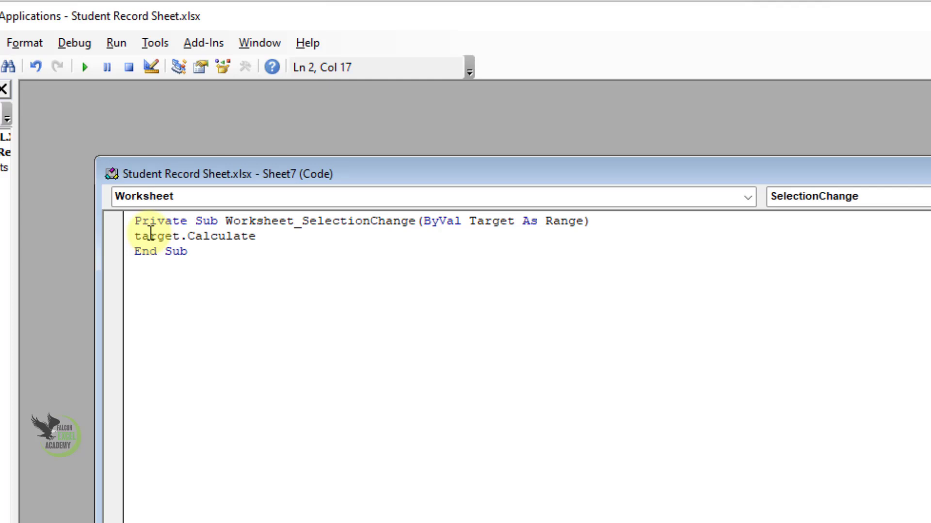
left_click(32, 43)
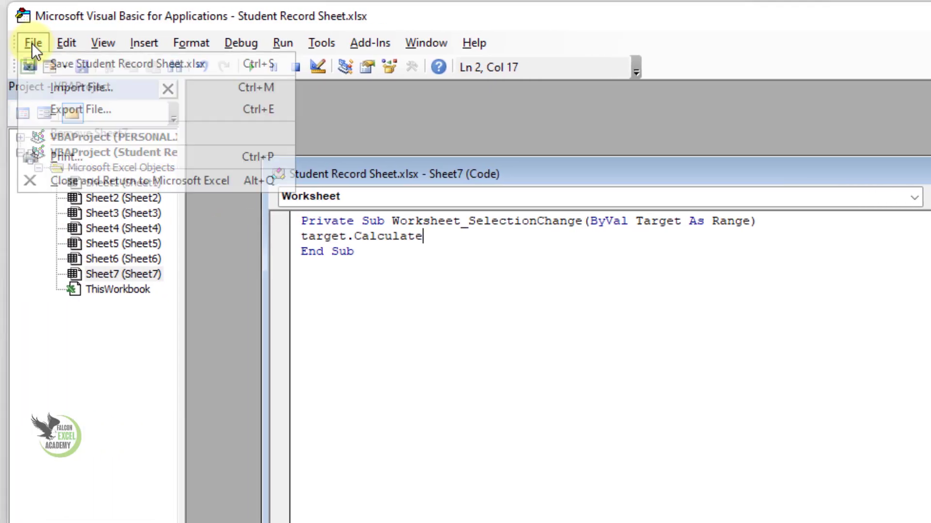
left_click(89, 181)
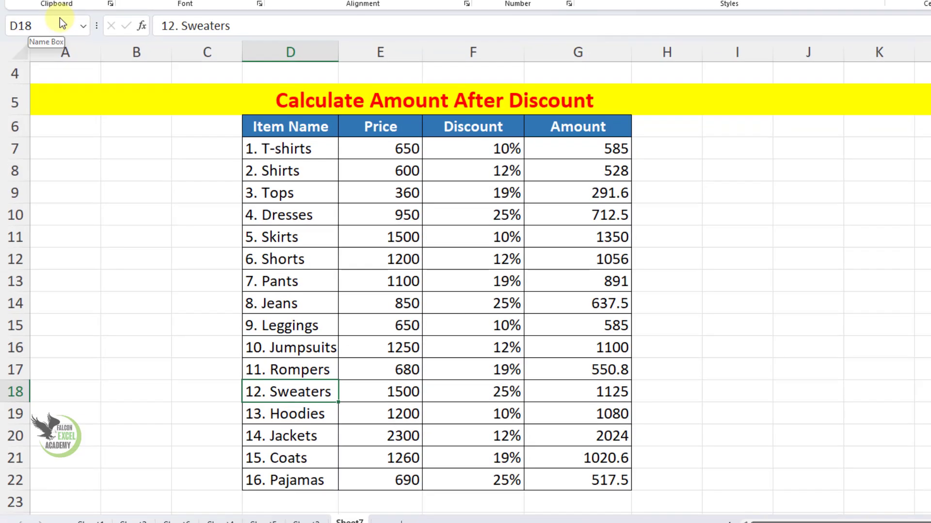
Step: Check the automatic row highlight by selecting item names in different table rows, from Dresses down to Hoodies, ending on Jeans in D14
left_click(252, 213)
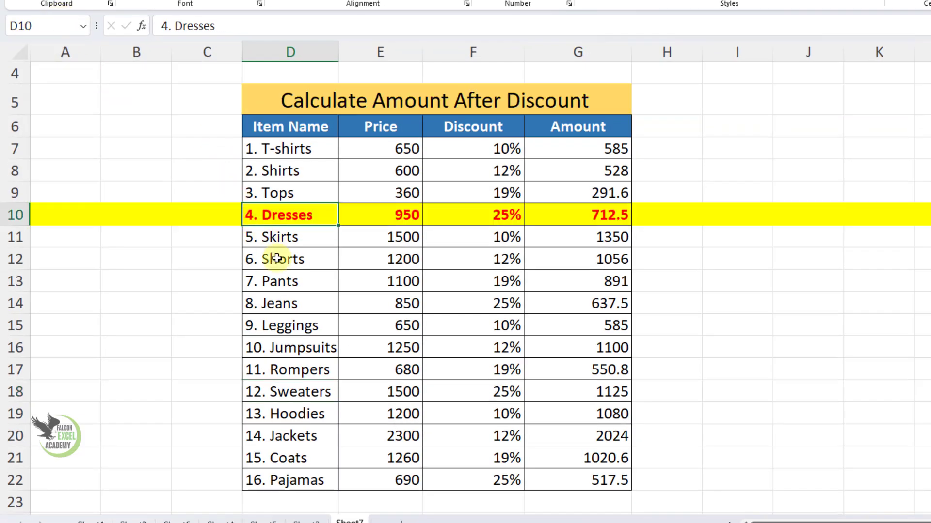
left_click(277, 281)
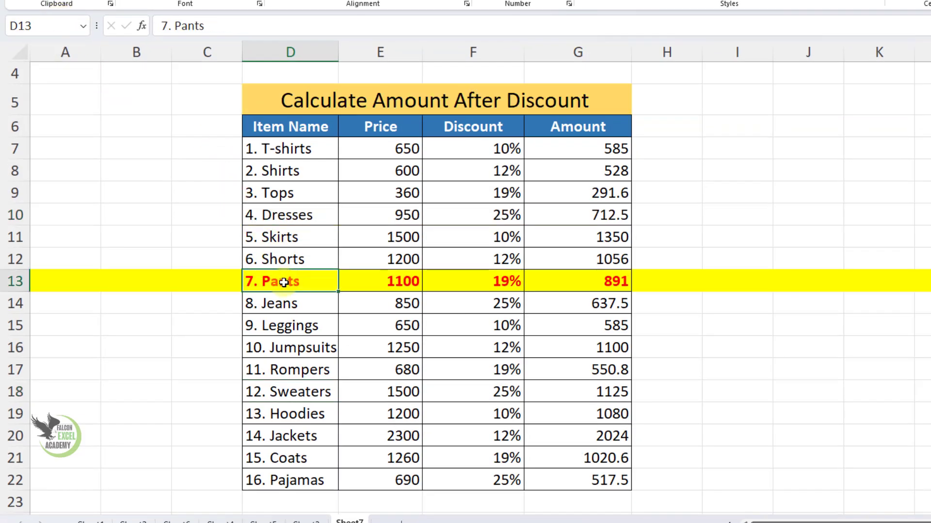
left_click(285, 344)
left_click(281, 410)
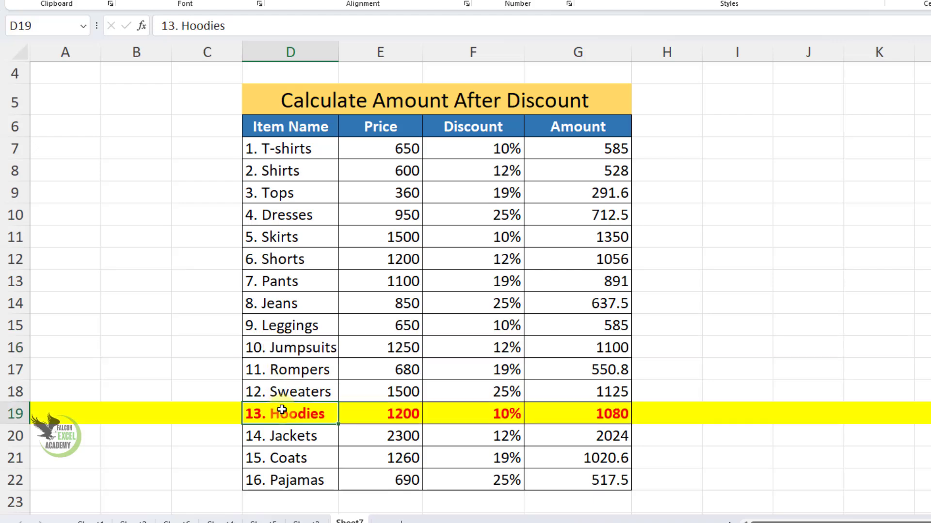
left_click(279, 264)
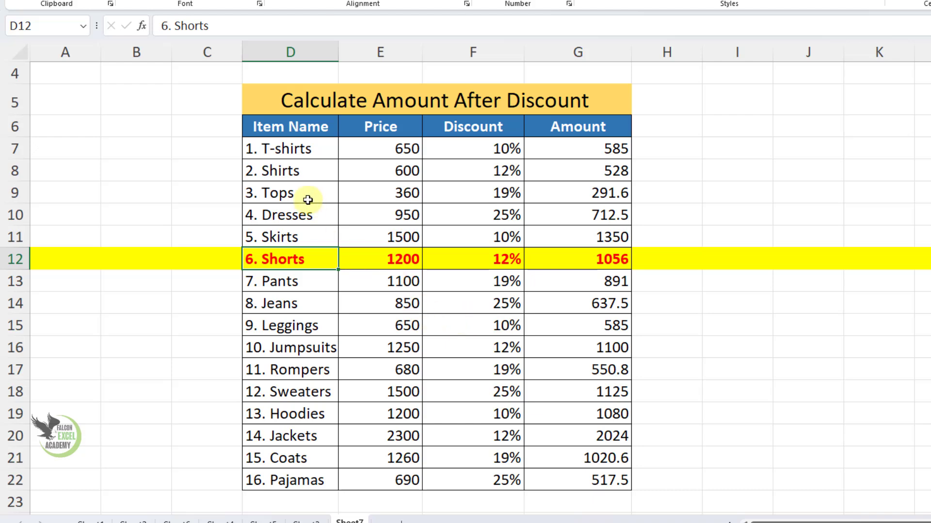
left_click(288, 198)
left_click(285, 299)
left_click(293, 370)
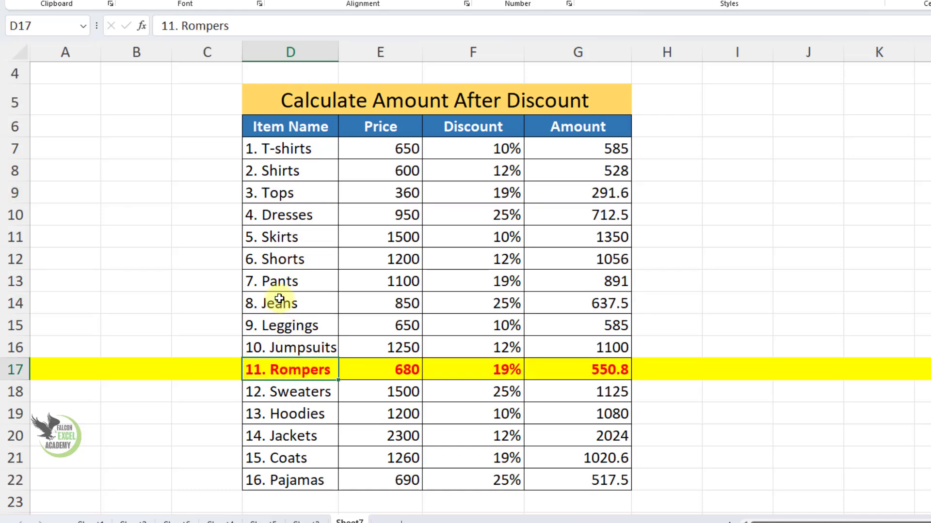
left_click(307, 304)
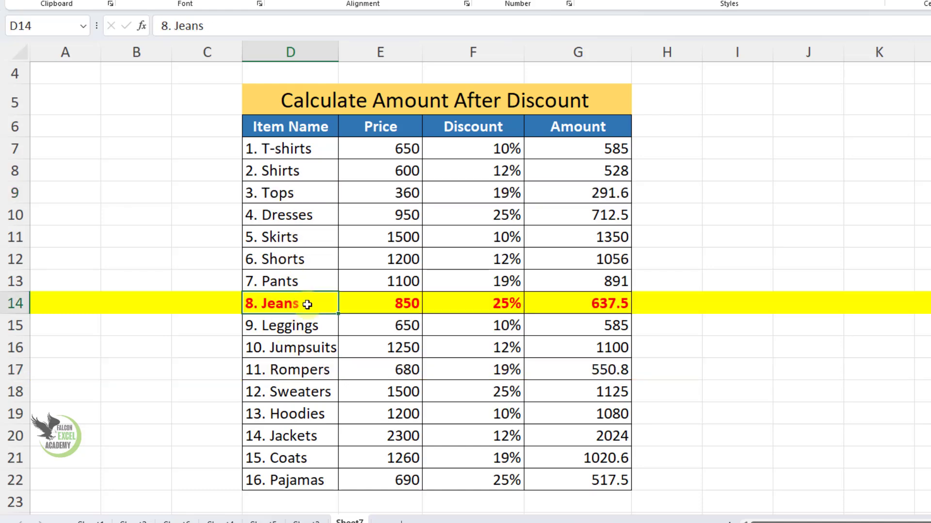